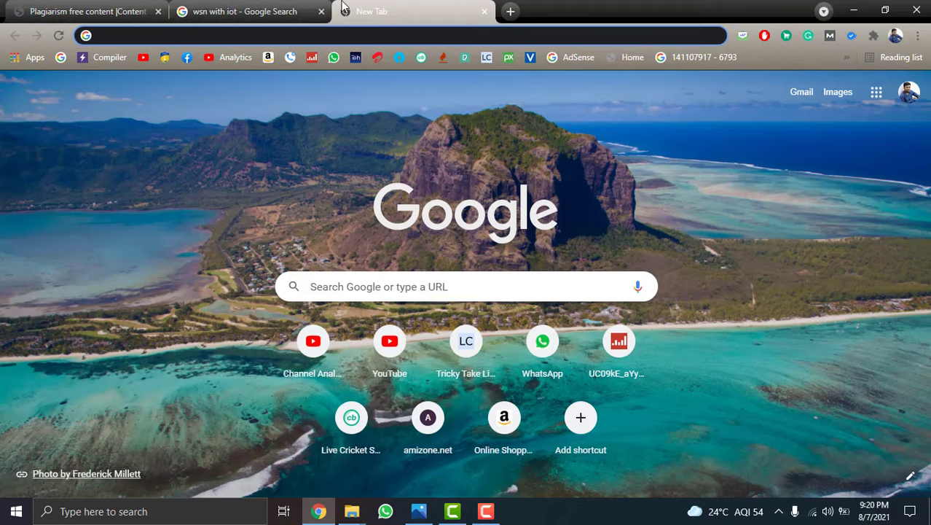
Step: Go to app.diagrams.net and start creating a new diagram
type("ap")
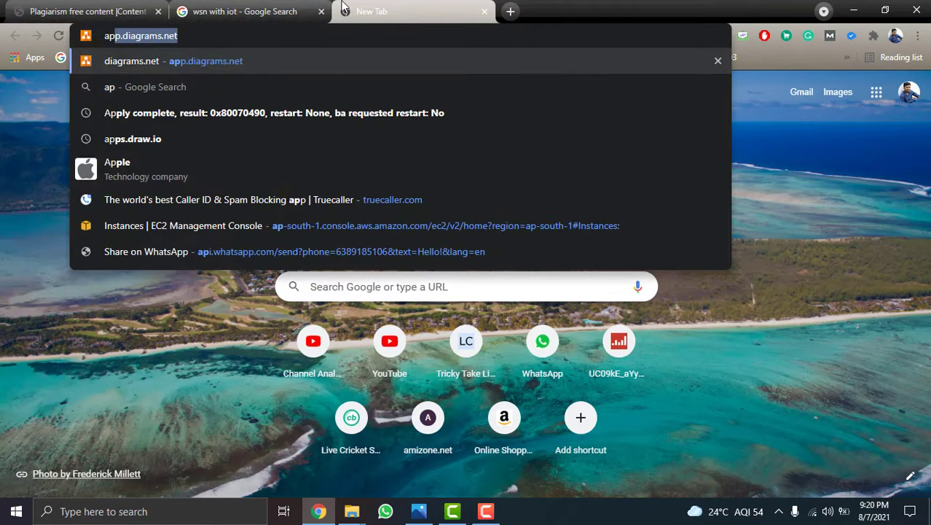
key("Right")
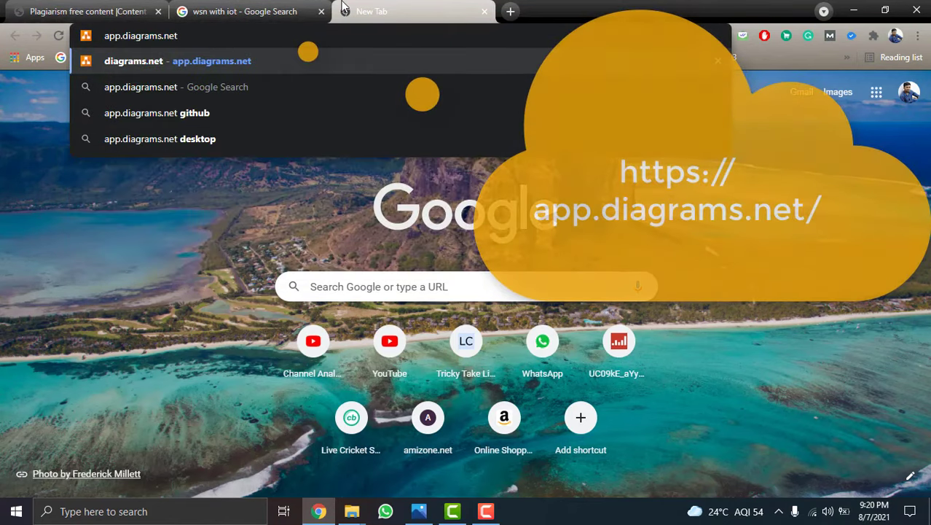
key("Return")
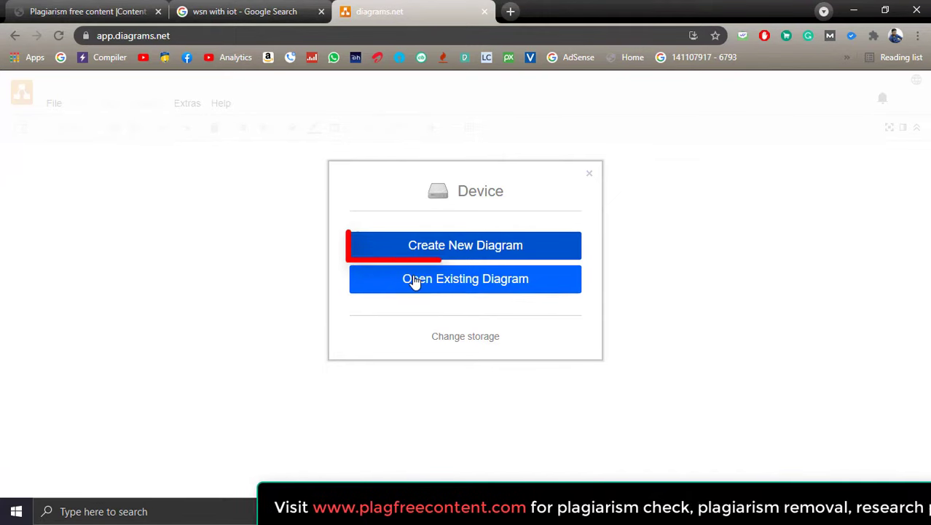
left_click(460, 246)
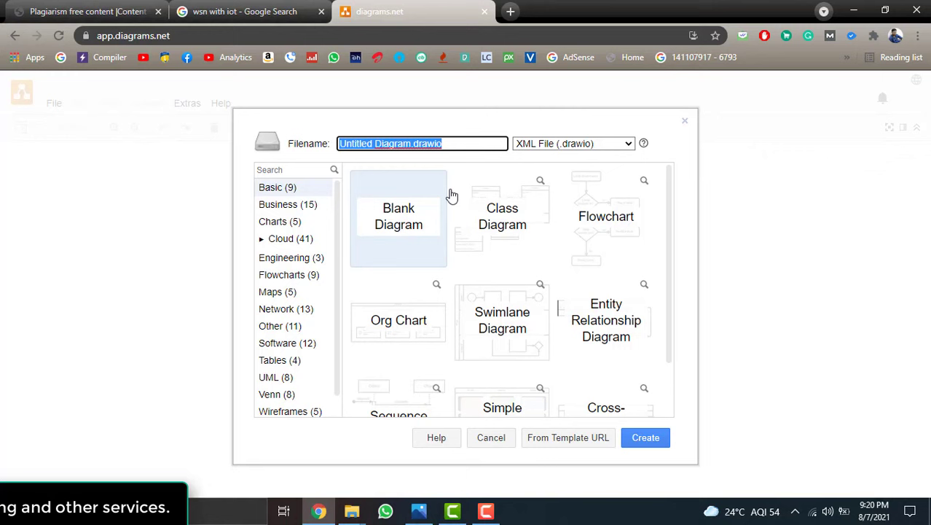
Step: Browse the Business, Engineering, Tables, Software, UML, Venn and Wireframes template categories
left_click(290, 201)
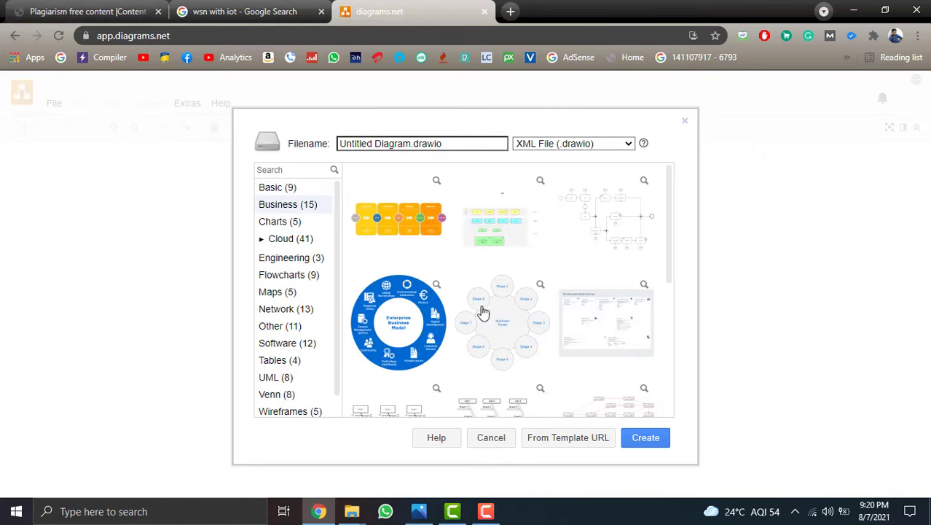
left_click(295, 259)
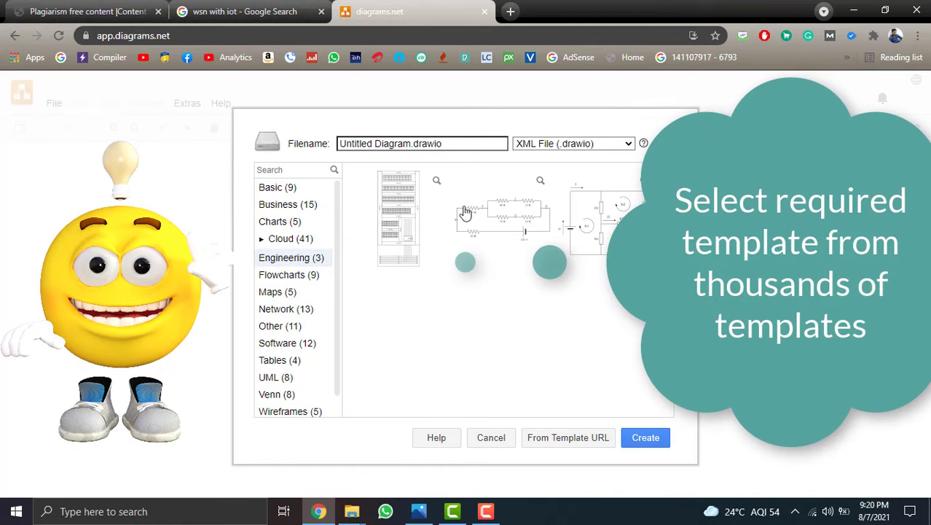
left_click(288, 360)
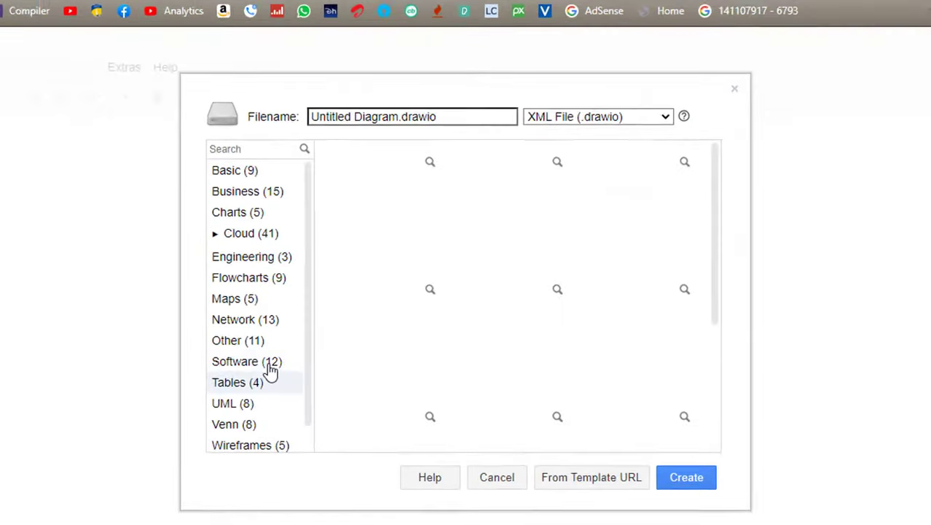
left_click(268, 364)
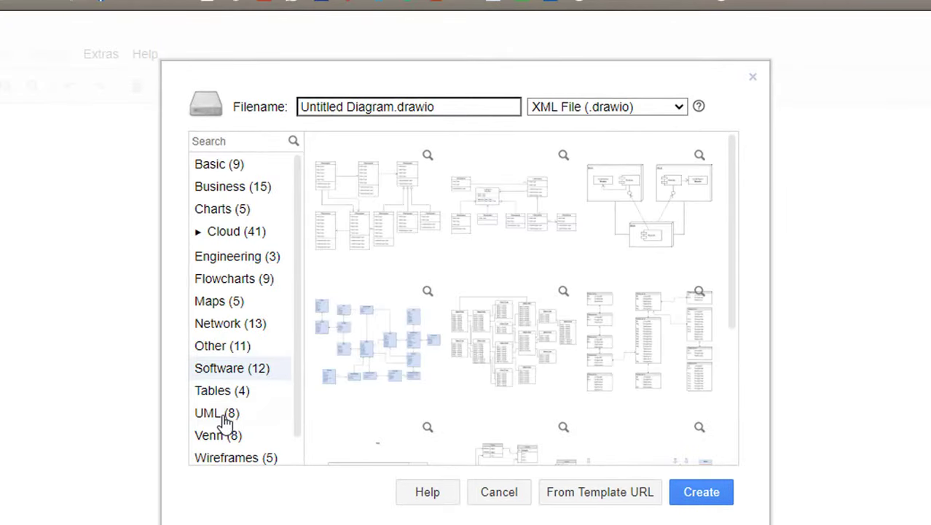
left_click(218, 413)
left_click(220, 437)
left_click(240, 458)
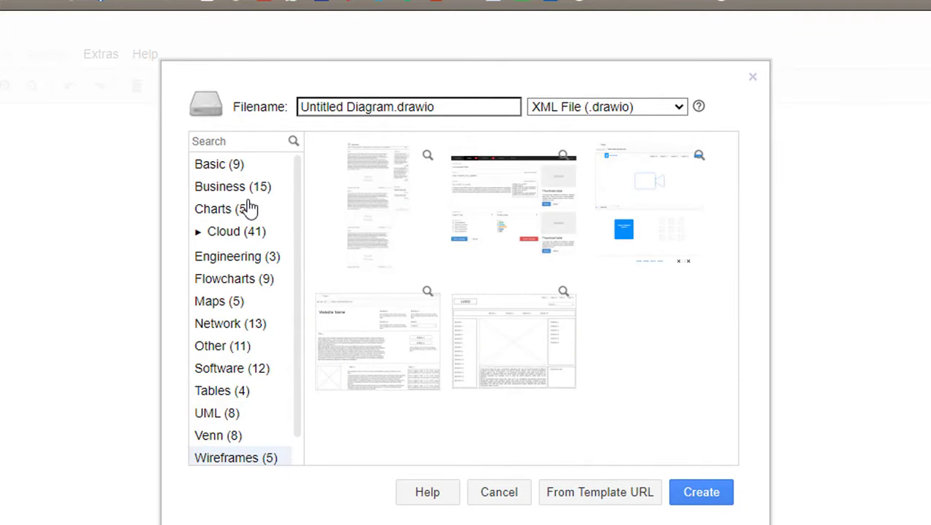
Step: Create a diagram from the Flowcharts template with green and yellow boxes around a pink bar, saving it as tryyy
left_click(240, 278)
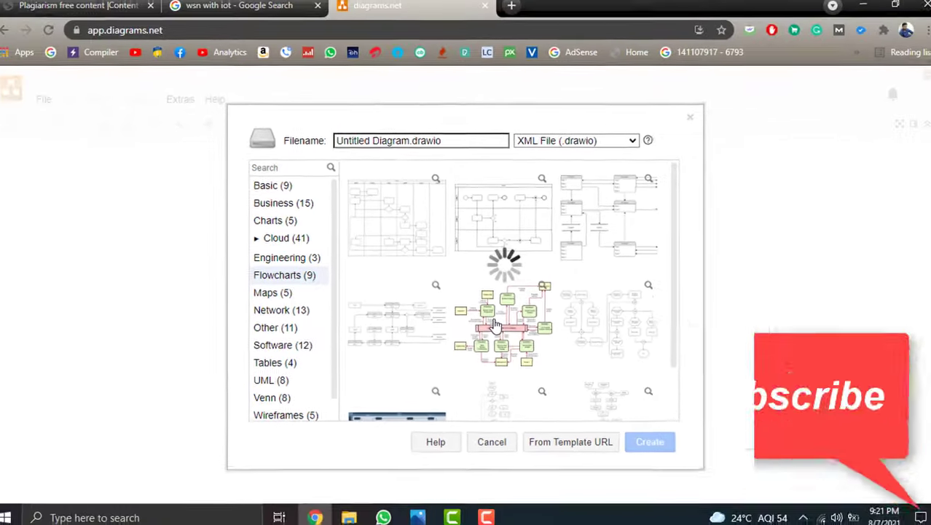
double_click(494, 325)
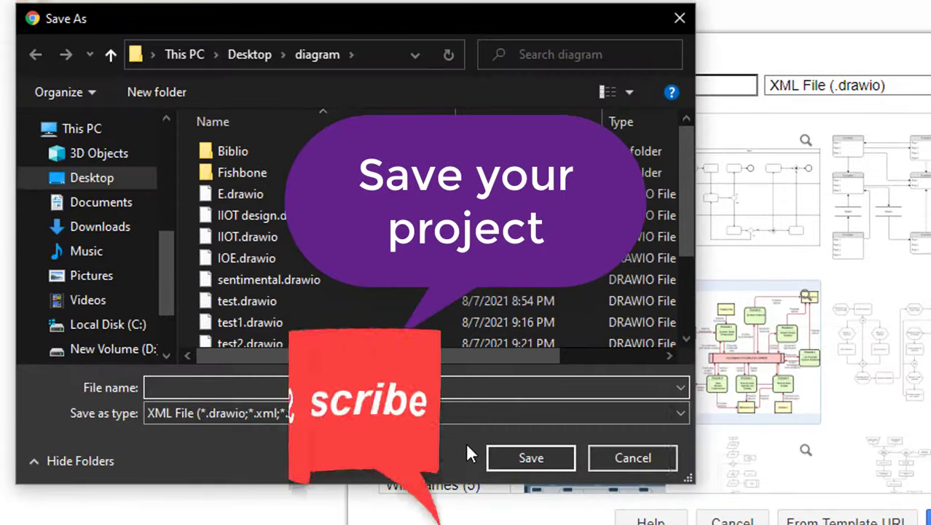
type("tryyy")
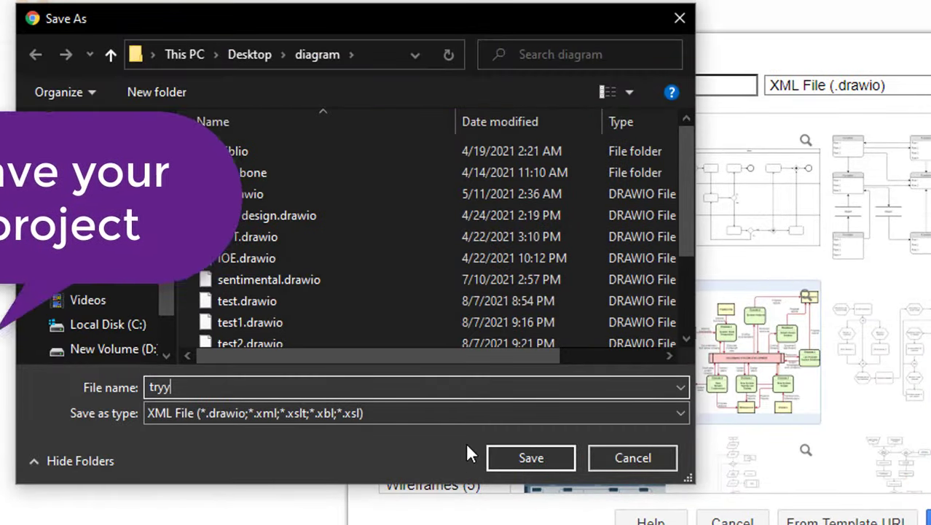
key("Return")
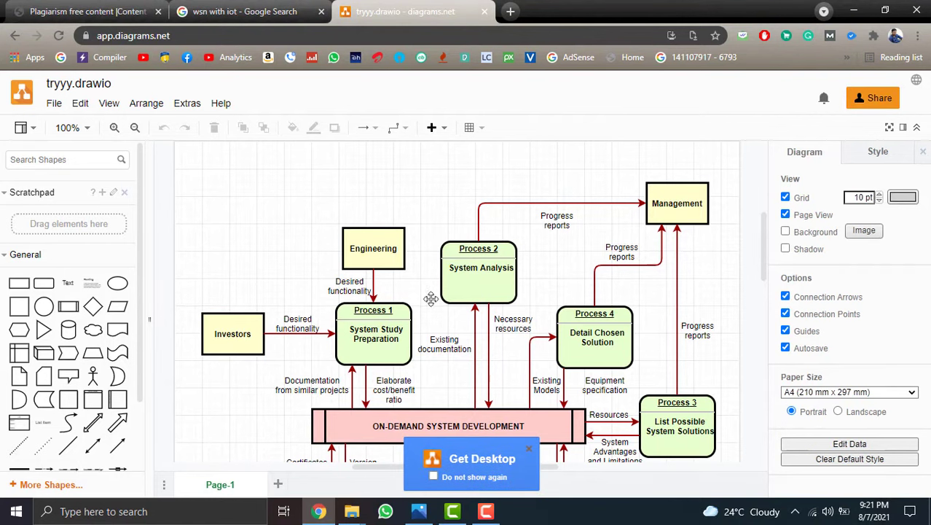
Step: Change the text of the Engineering box above Process 1 to Software
scroll(411, 335, "down", 2)
scroll(382, 169, "up", 1)
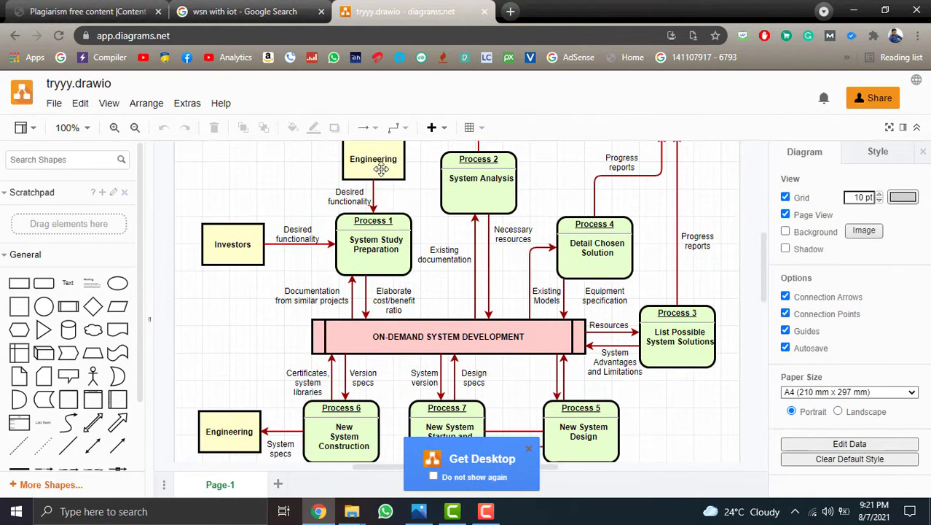
scroll(342, 201, "up", 1)
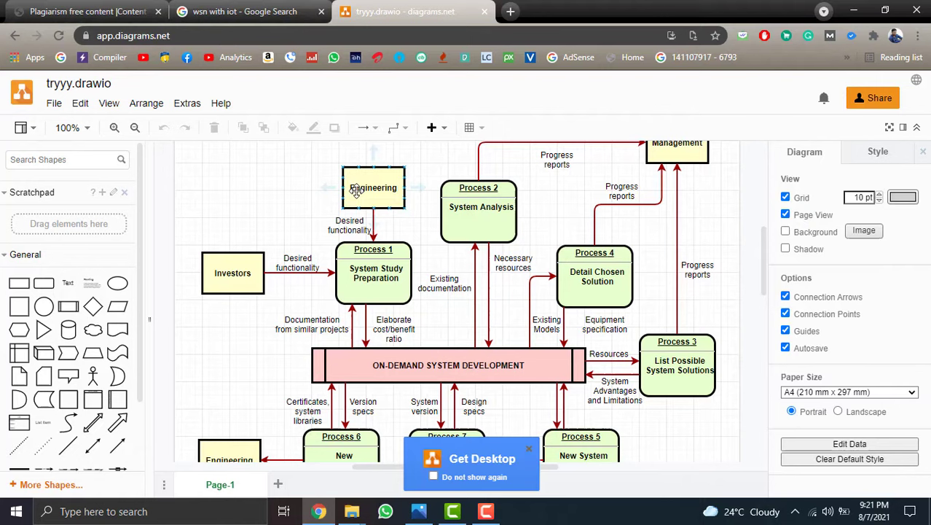
double_click(356, 191)
type("Software")
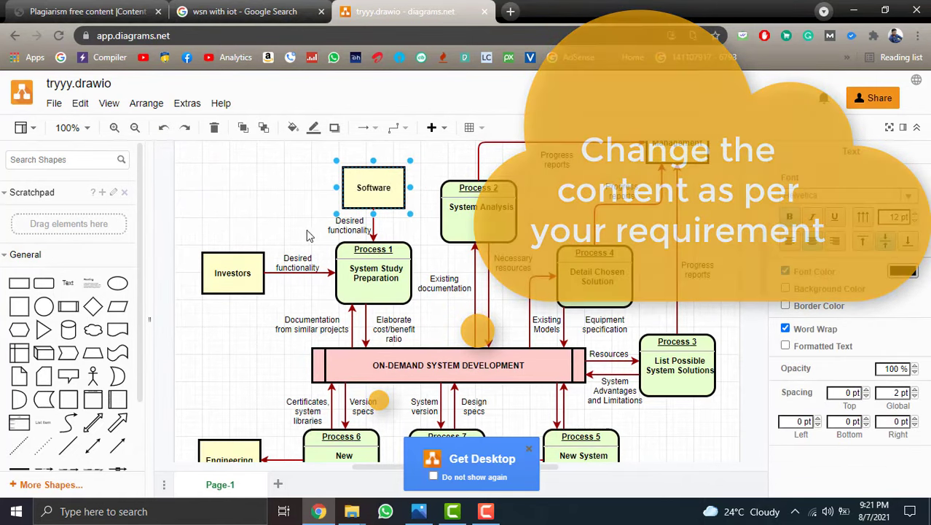
Step: Look through the available General shapes and expand the Misc shape library to examine its contents
scroll(87, 306, "down", 1)
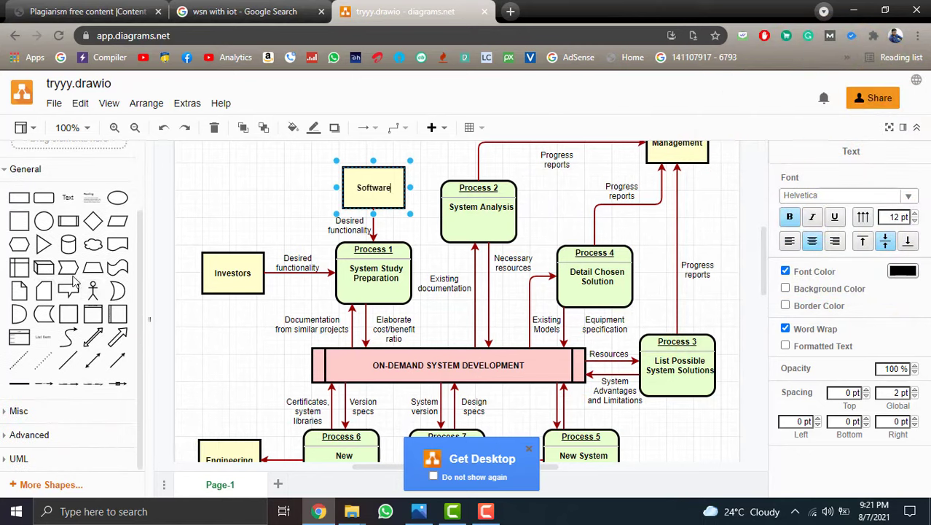
scroll(127, 285, "up", 1)
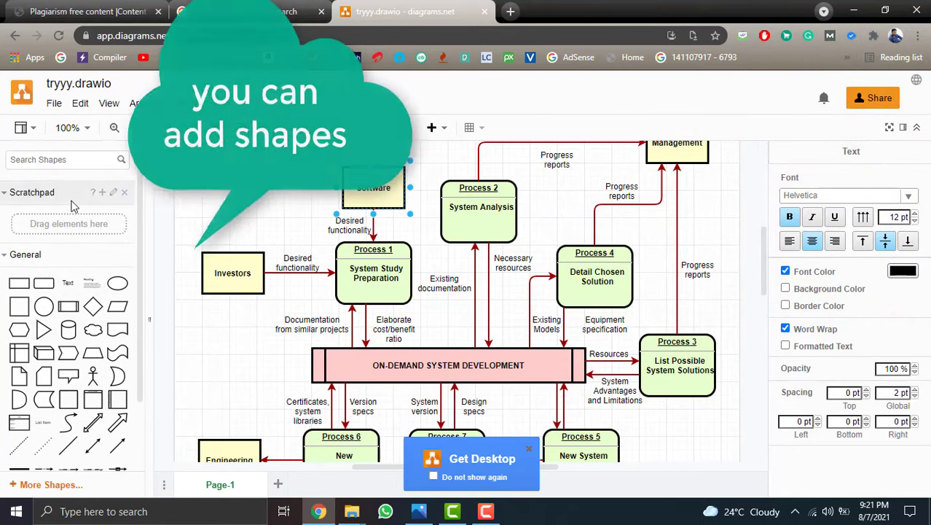
scroll(51, 373, "down", 2)
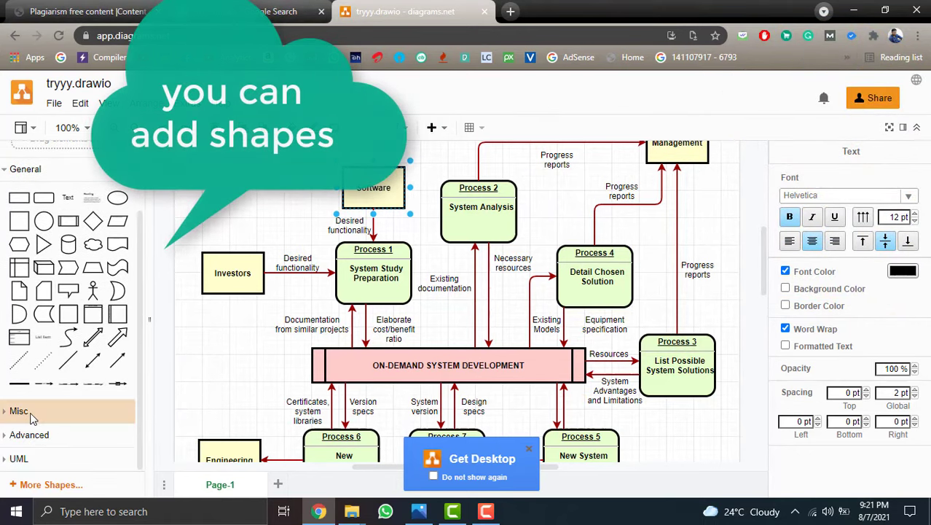
left_click(45, 412)
scroll(73, 394, "down", 3)
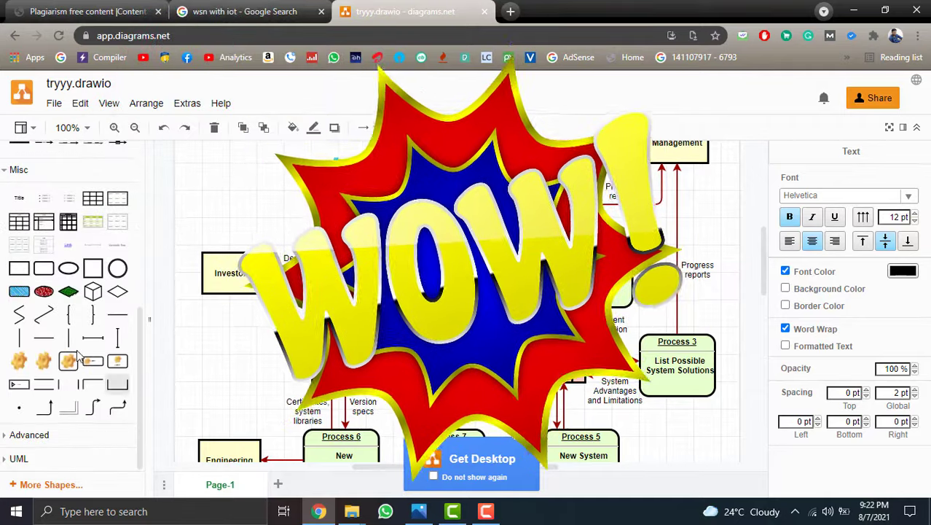
scroll(75, 386, "up", 5)
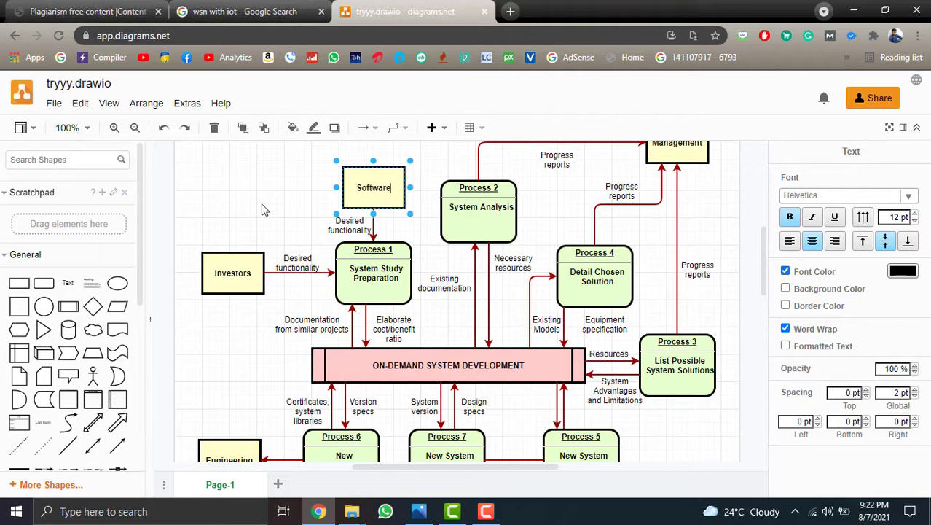
Step: Switch to the "wsn with iot" Google image results and preview the Semantic Scholar wireless sensor networks figure
left_click(237, 10)
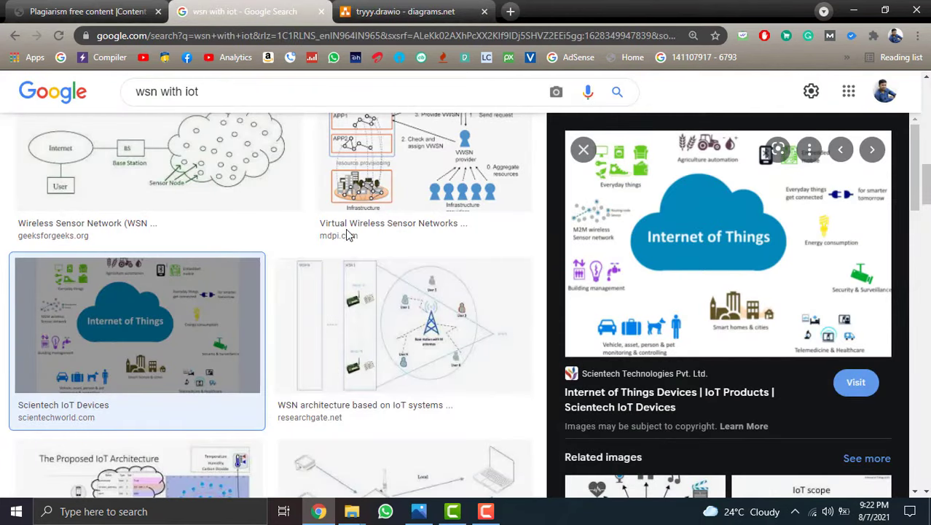
scroll(397, 265, "up", 3)
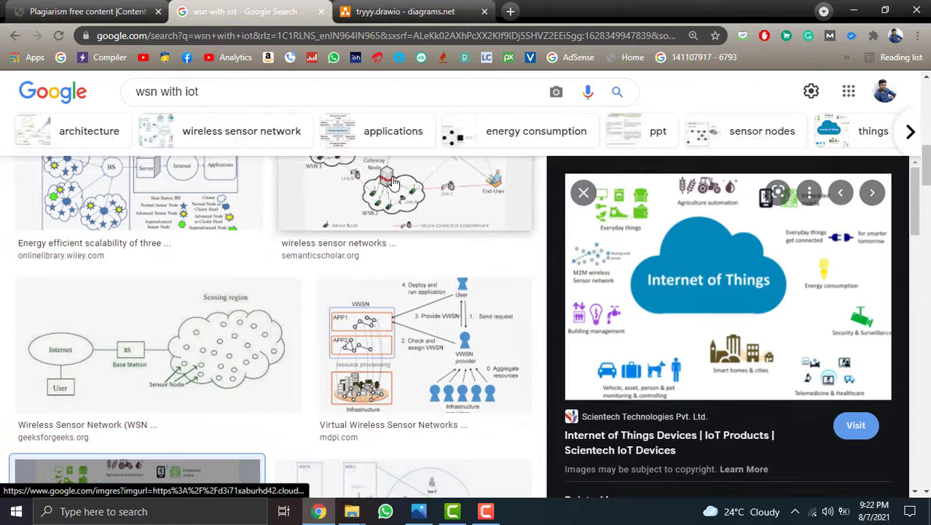
left_click(391, 182)
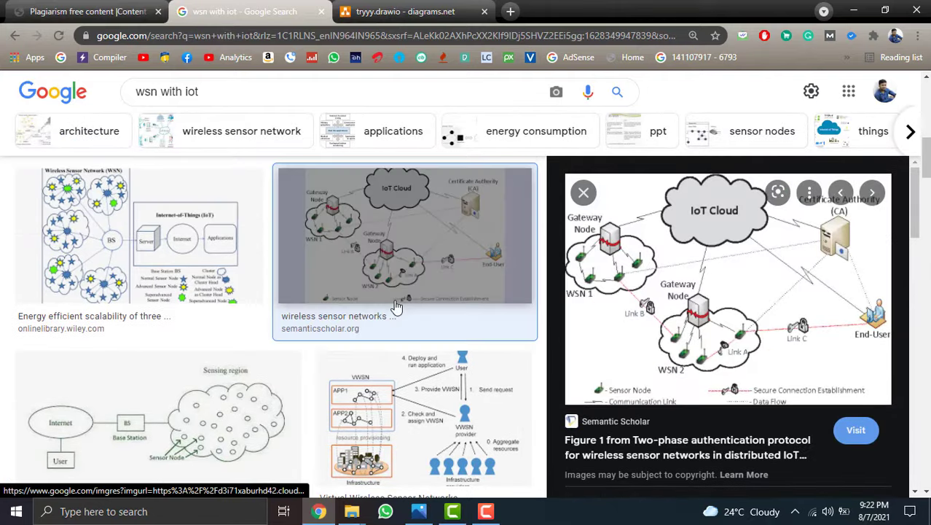
scroll(438, 299, "down", 3)
key("alt+Left")
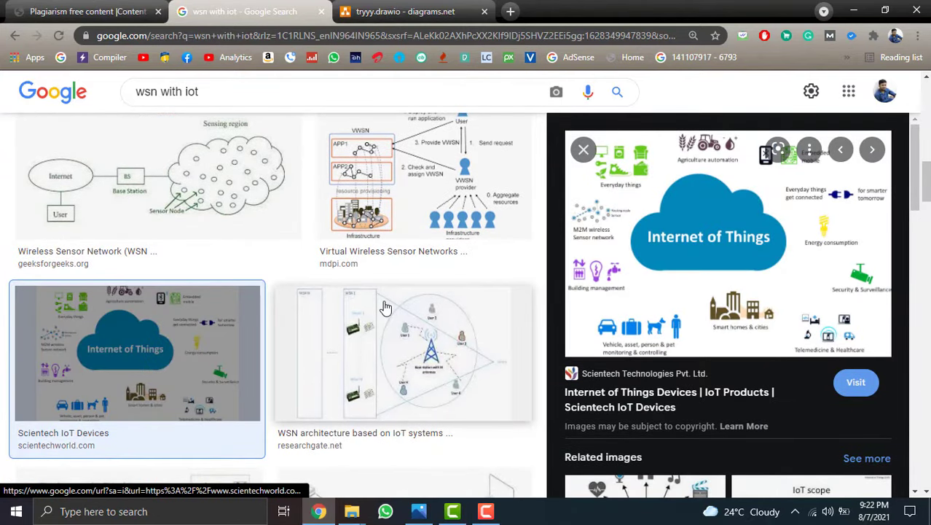
Step: Return to the diagrams.net tab and open the existing file WSN2.drawio from the device
key("ctrl+Tab")
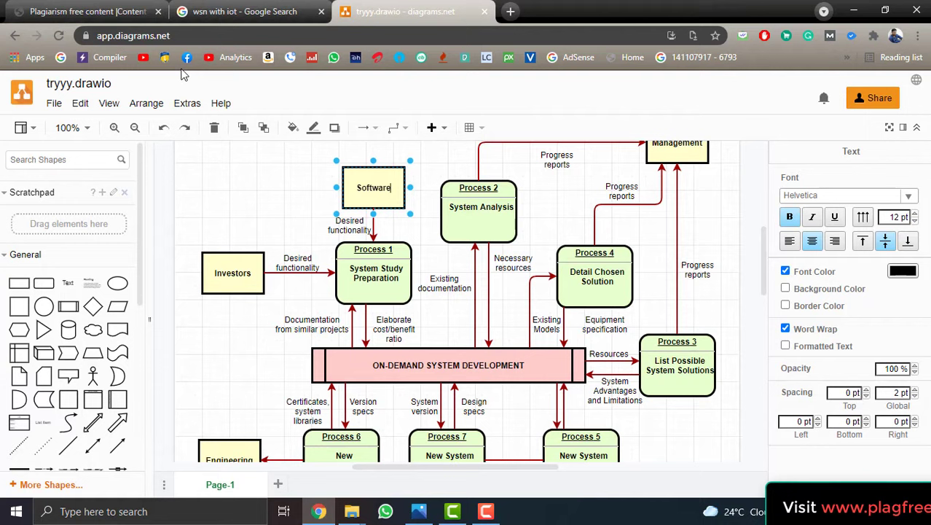
left_click(54, 107)
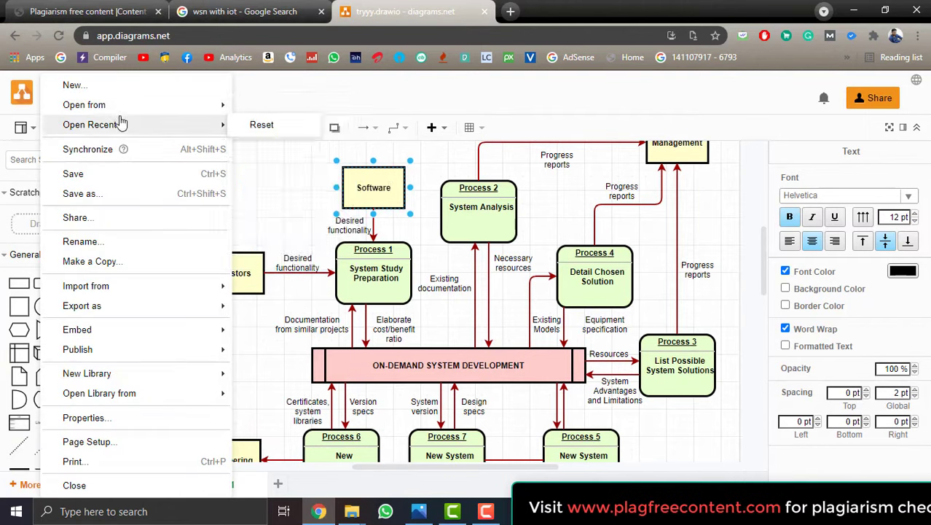
mouse_move(110, 102)
left_click(274, 237)
left_click(248, 262)
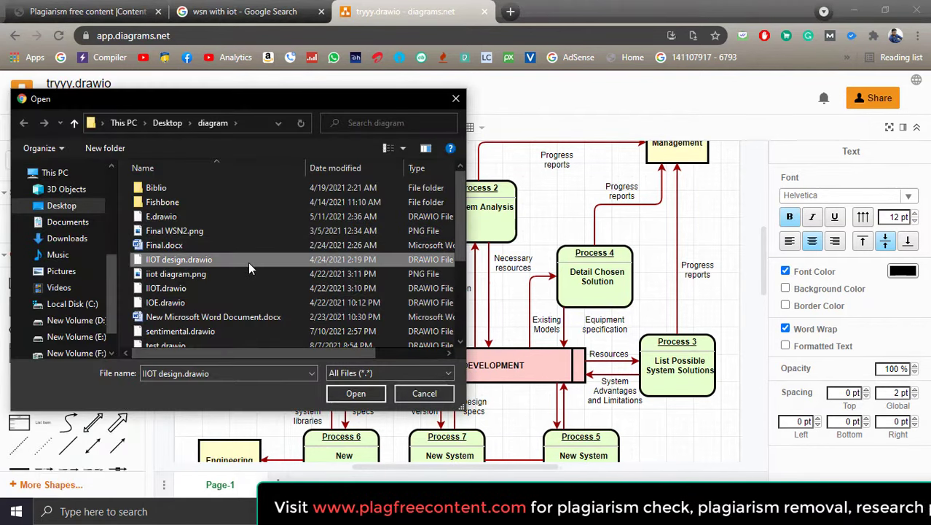
scroll(219, 270, "down", 3)
left_click(209, 279)
left_click(232, 296)
left_click(357, 393)
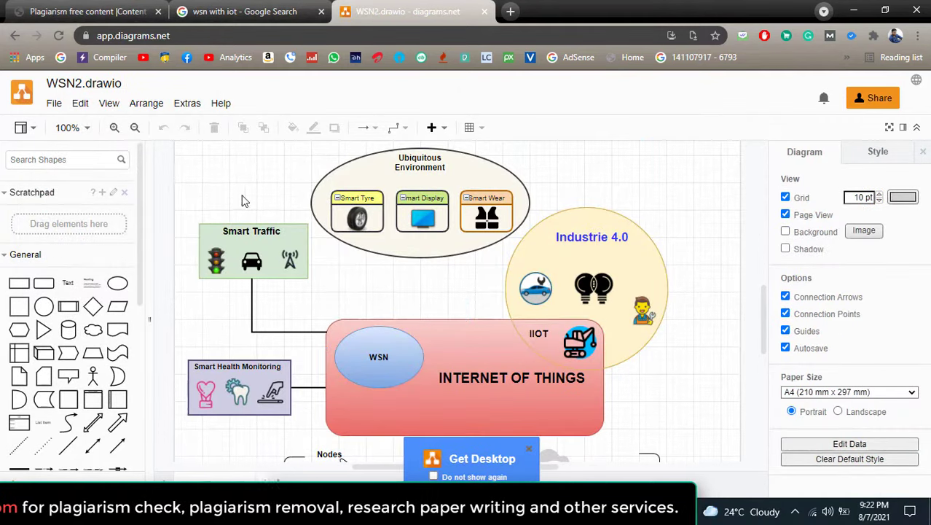
Step: Zoom out to 70% and examine the WSN2 diagram, including the Internet of Things block
left_click(134, 128)
left_click(134, 128)
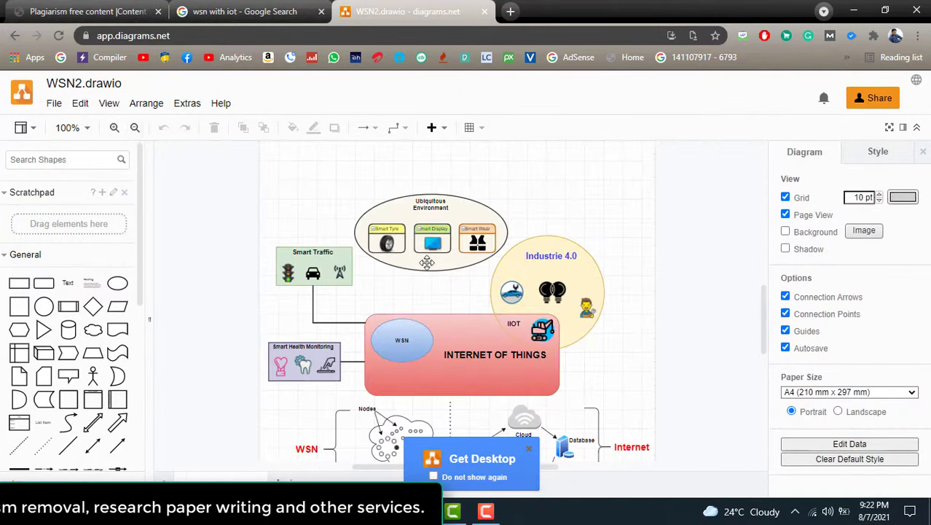
left_click(487, 297)
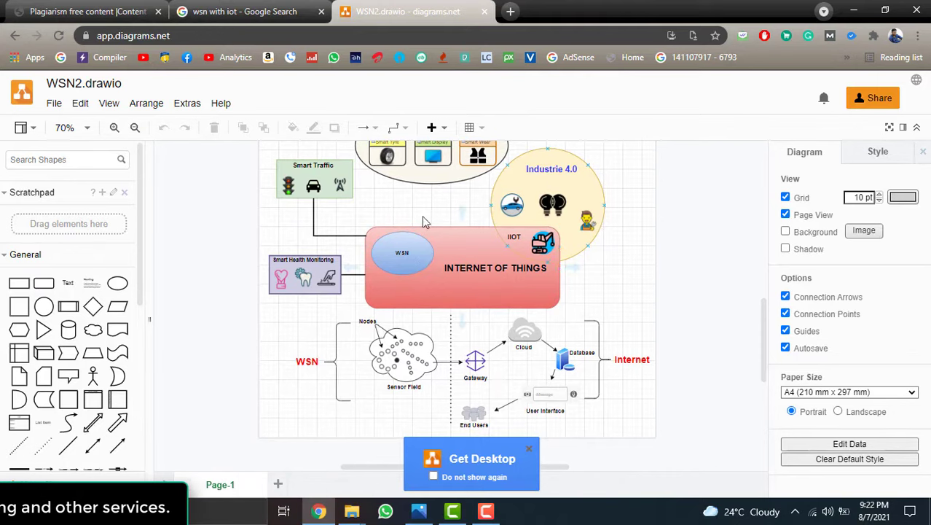
left_click(421, 289)
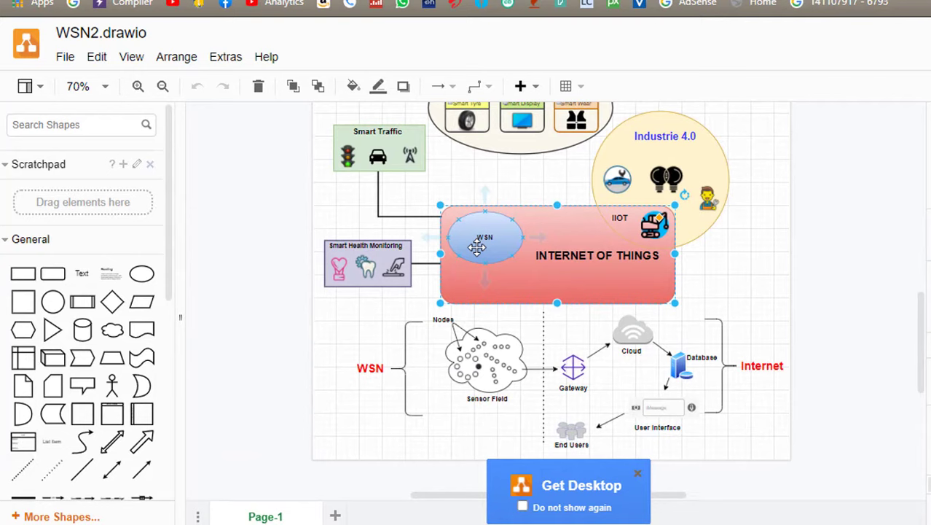
scroll(452, 282, "up", 2)
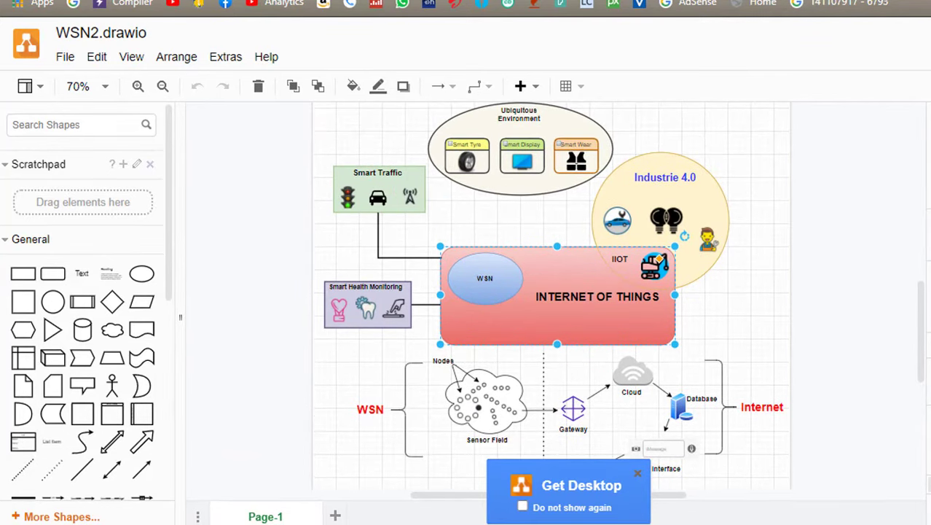
Step: Switch back to the Google image results and enlarge the wireless sensor networks figure with the IoT Cloud for comparison
key("ctrl+Tab")
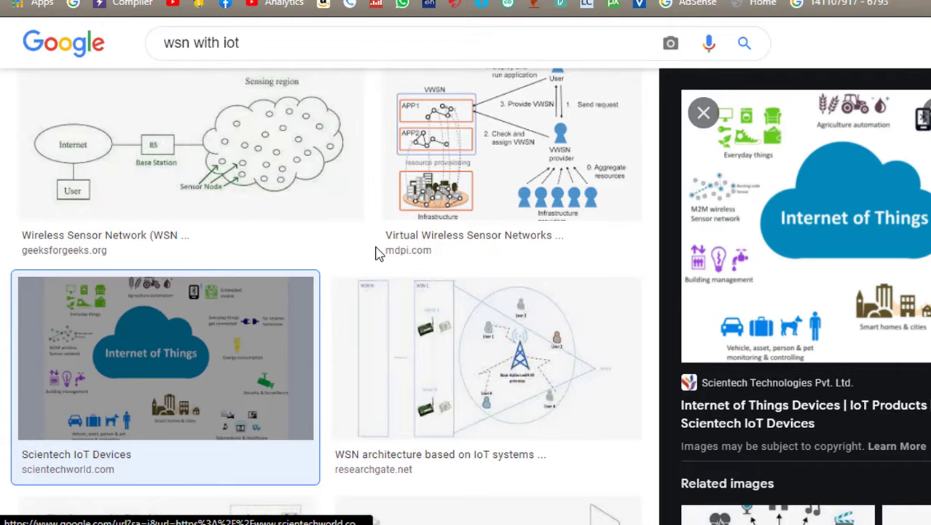
scroll(477, 220, "up", 3)
left_click(508, 173)
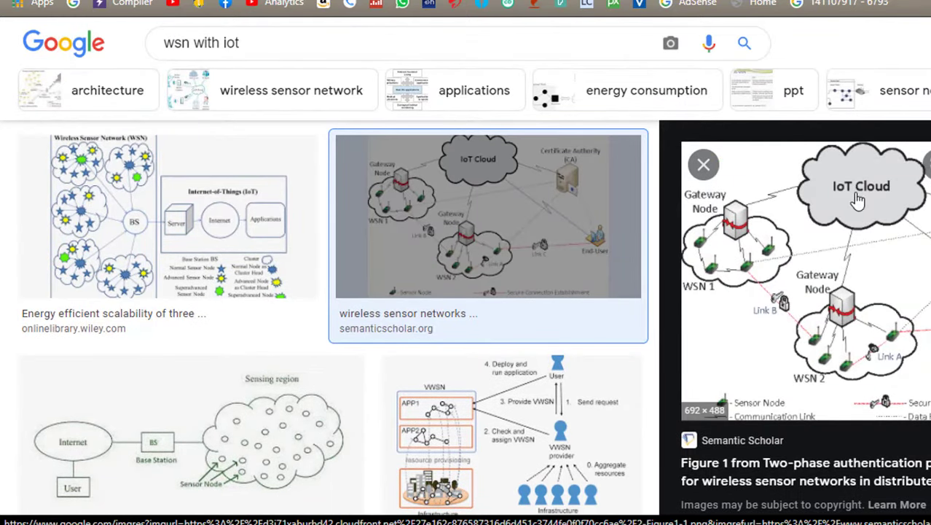
Step: Return to the WSN2 diagram, view its WSN and Internet section, and search the shape library for "cloud"
key("ctrl+shift+Tab")
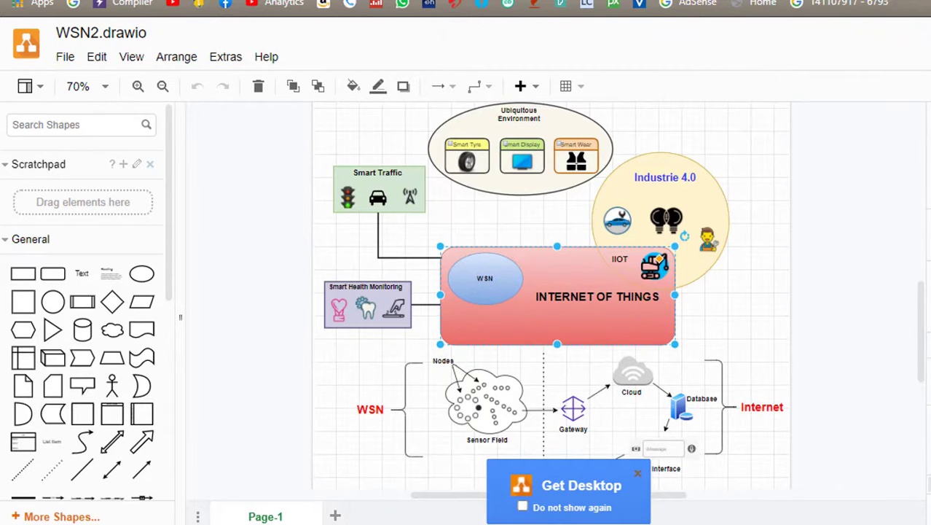
scroll(452, 357, "down", 2)
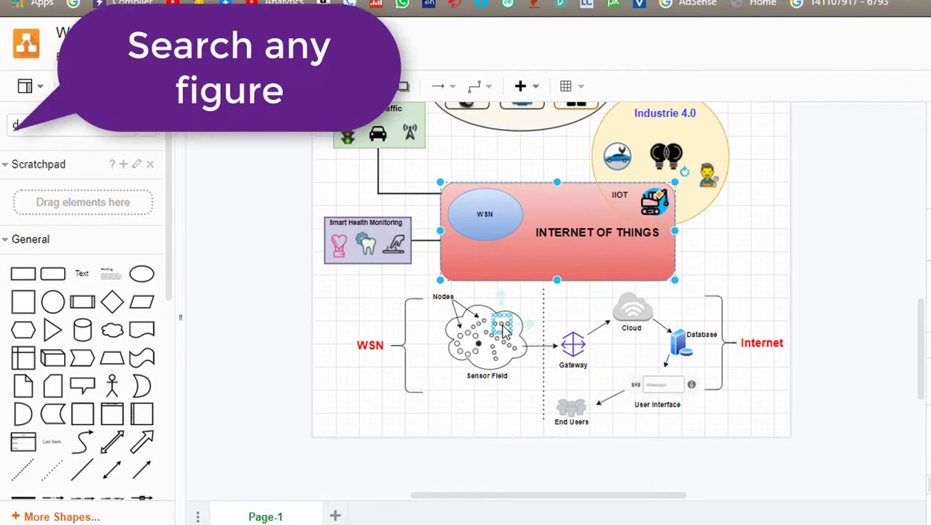
type("cloud")
key("Return")
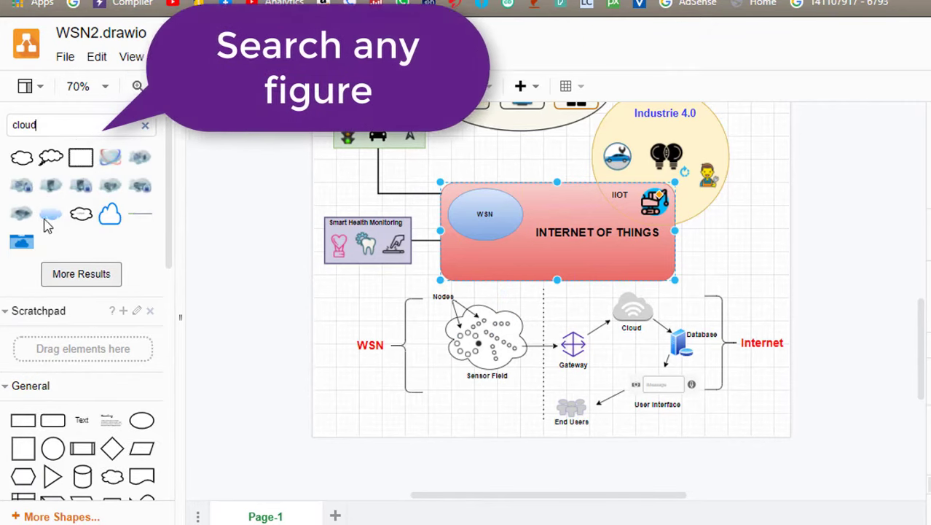
Step: Search the shape library for "gateway" instead and preview the Internet Gateway shape
double_click(87, 115)
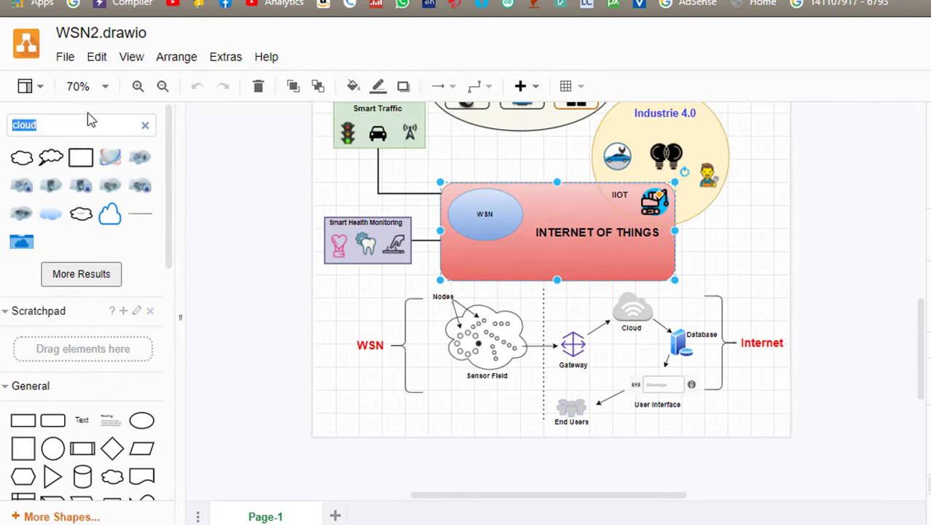
key("BackSpace")
type("gateway")
key("Return")
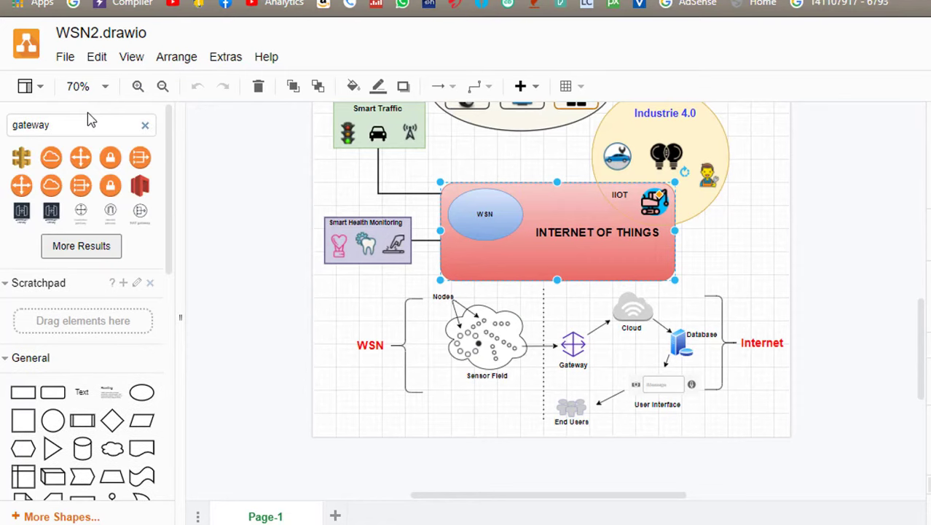
mouse_move(41, 190)
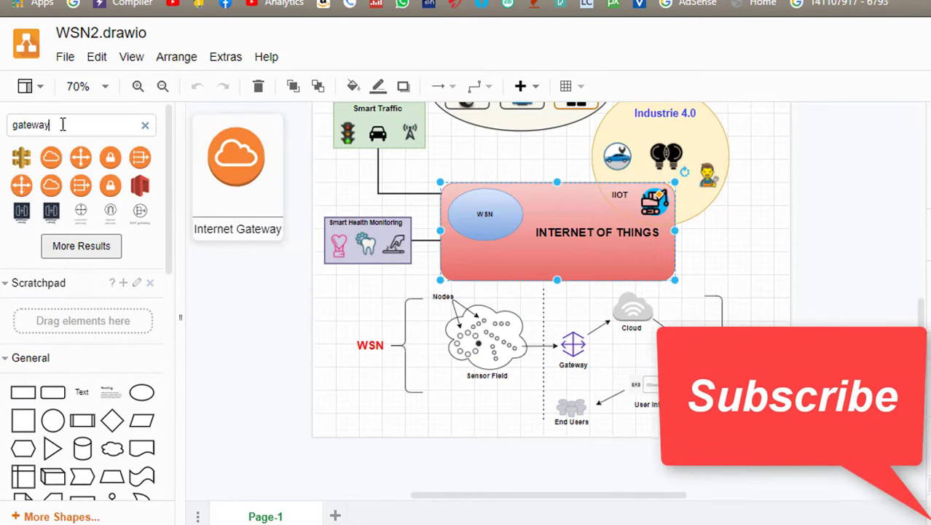
Step: Search for "traffic light", place a traffic light of about 79 x 79 between Smart Traffic and Smart Health Monitoring, and decline saving to WSN2.drawio
left_click_drag(40, 190, 10, 118)
type("tra")
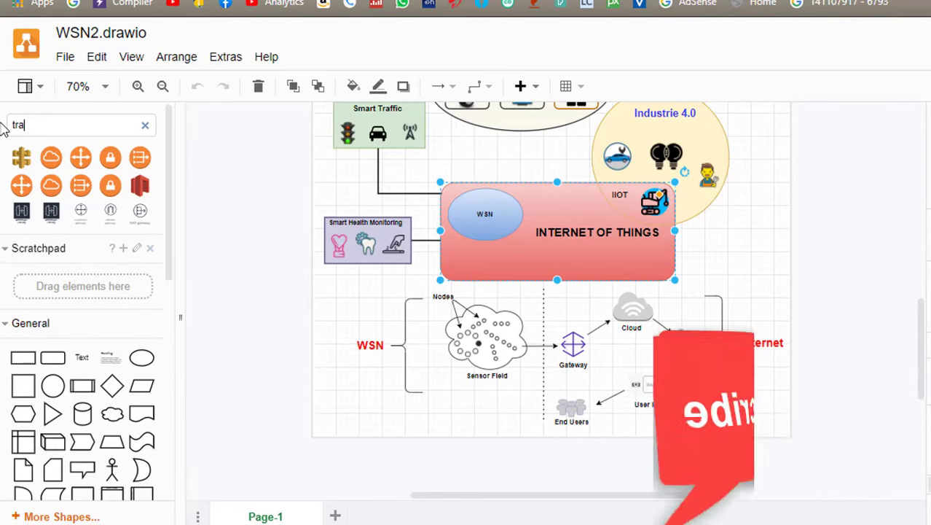
type("ffic light")
key("Return")
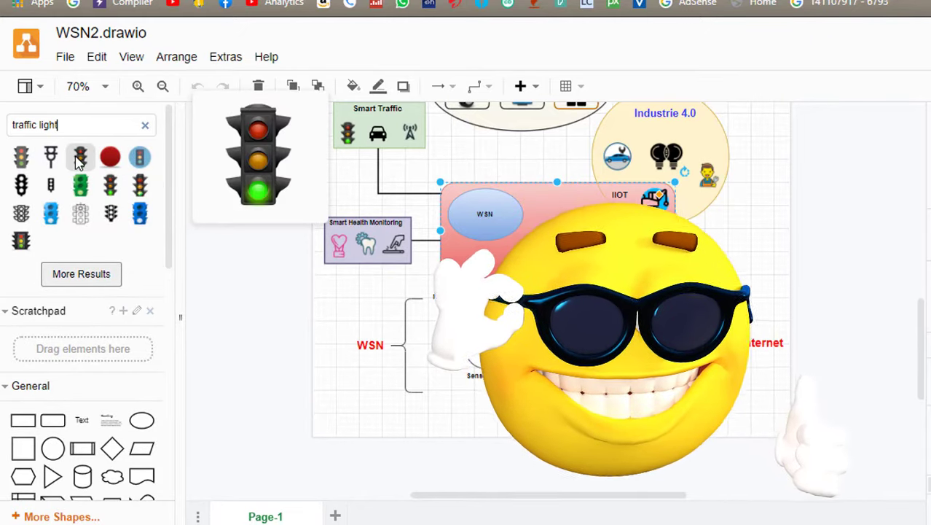
left_click_drag(79, 160, 363, 173)
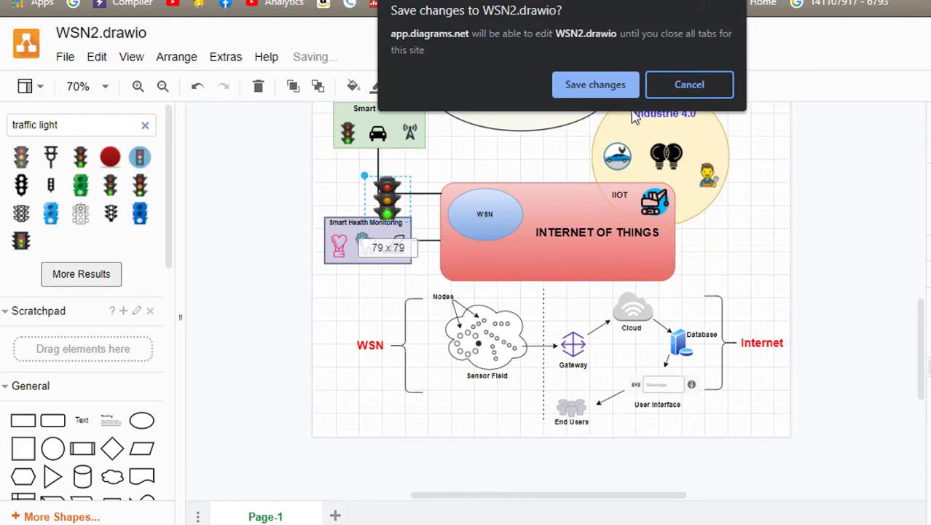
left_click(689, 84)
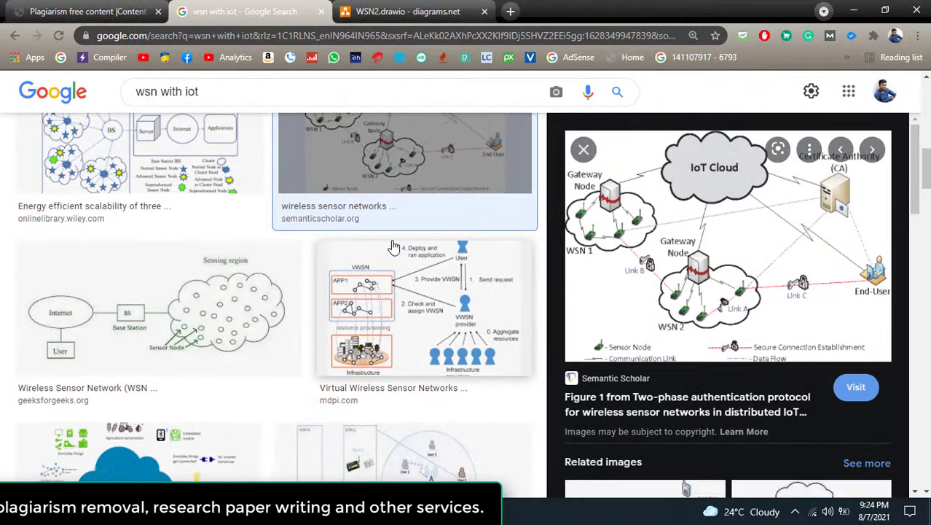
Step: Browse further "wsn with iot" image results, return to the WSN2 diagram and select its Ubiquitous Environment ellipse
scroll(394, 248, "down", 2)
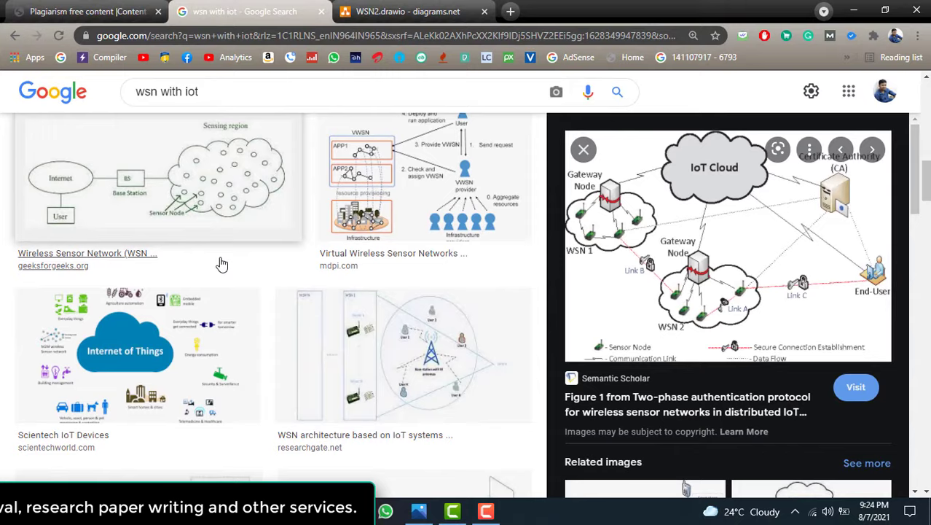
left_click(405, 7)
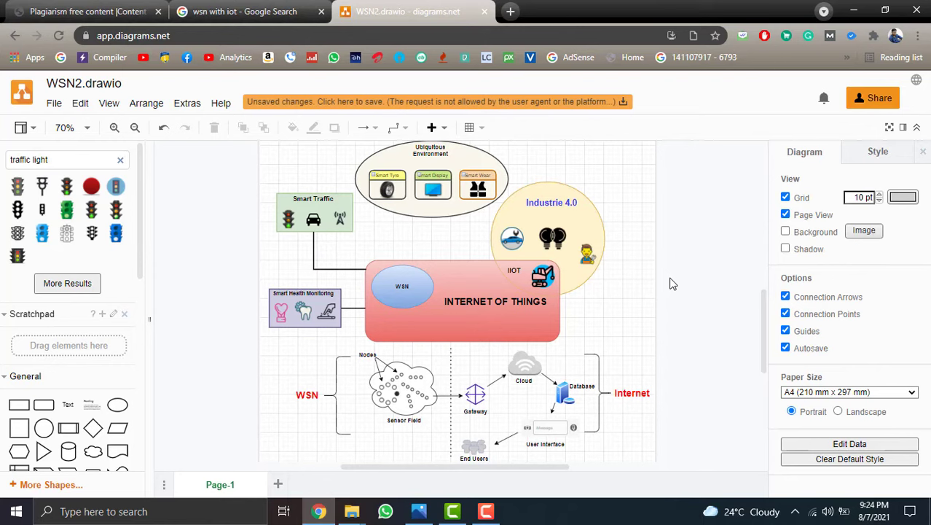
scroll(673, 283, "up", 1)
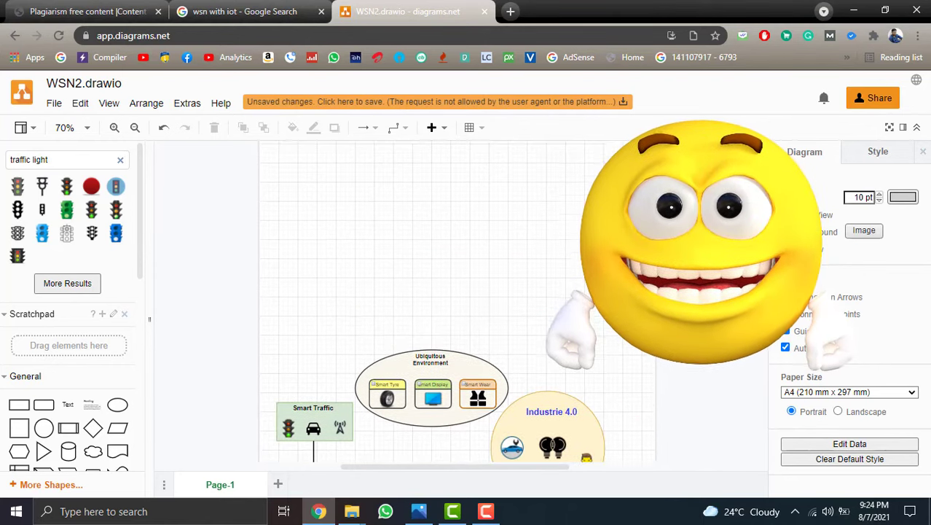
scroll(402, 254, "down", 5)
left_click(405, 168)
scroll(405, 168, "up", 2)
scroll(402, 253, "up", 2)
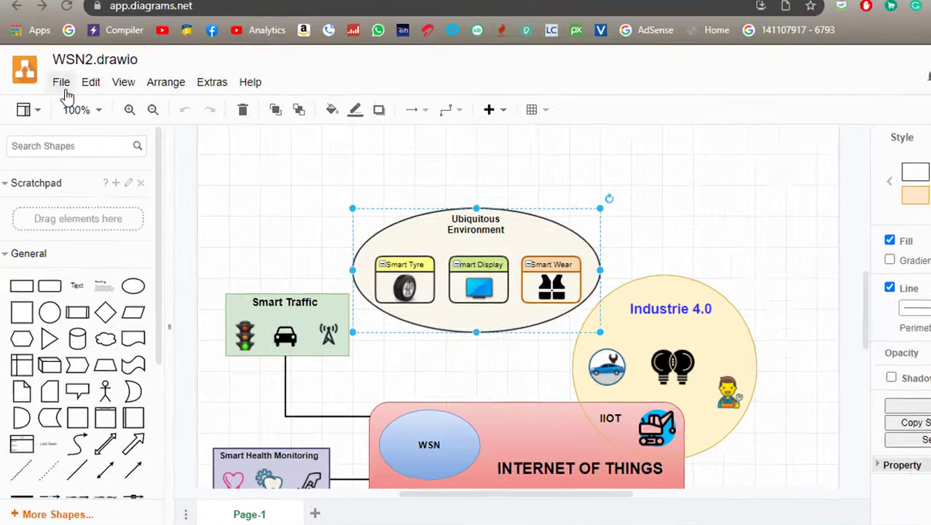
Step: Export the diagram as a PNG at 100% zoom, save it to the device as WSN2.png, and view the exported image
left_click(54, 103)
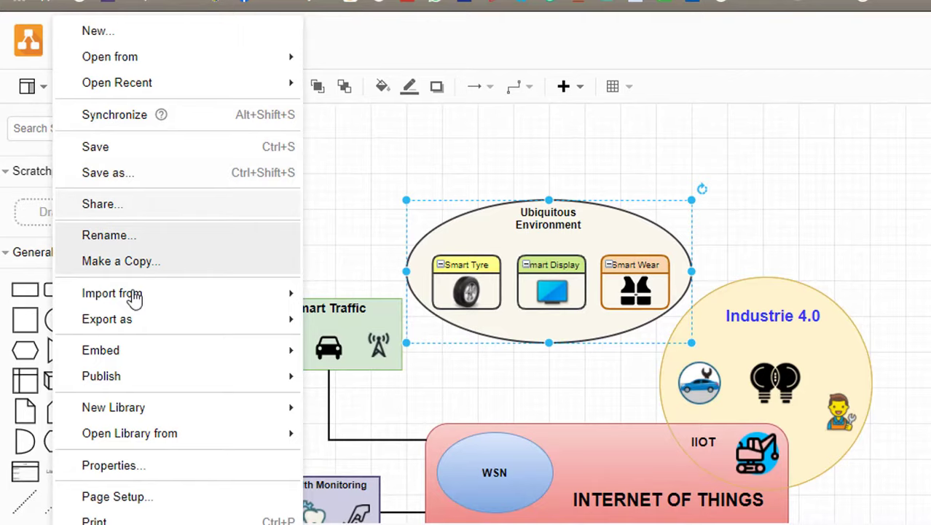
mouse_move(124, 318)
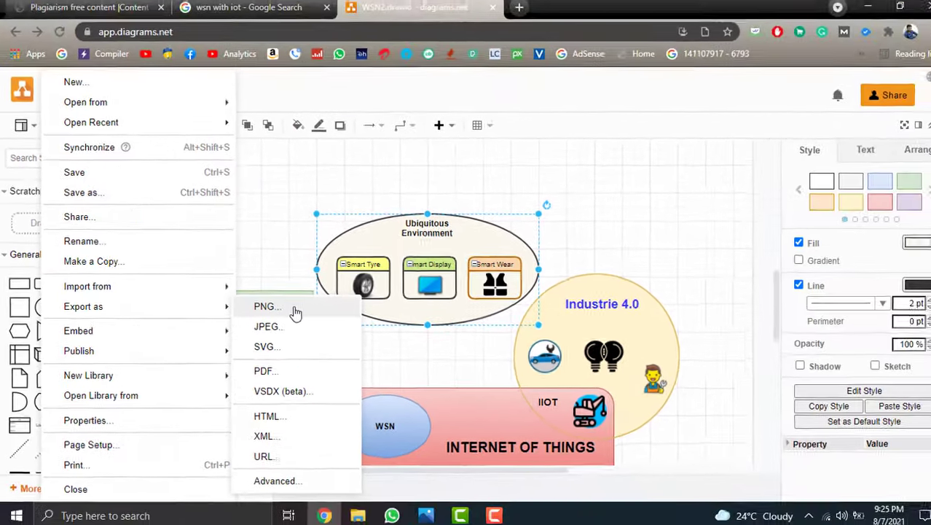
left_click(342, 318)
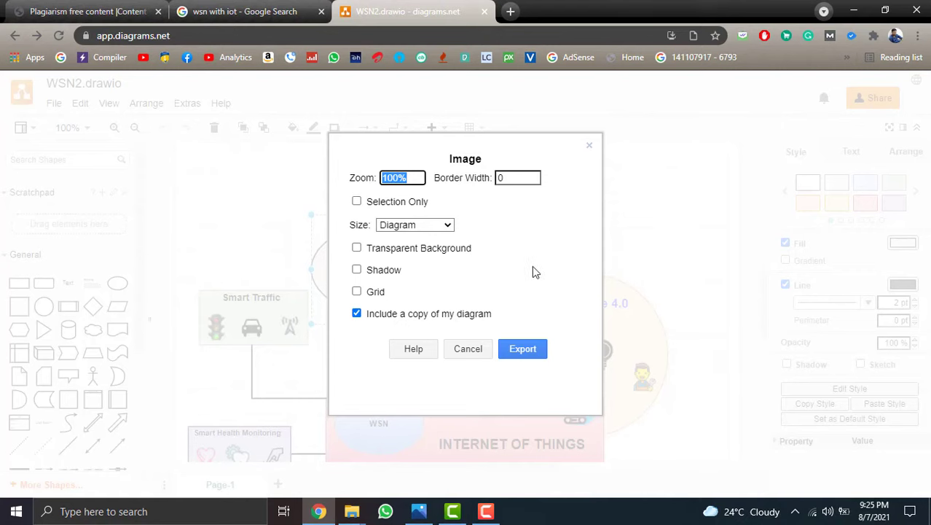
left_click(523, 349)
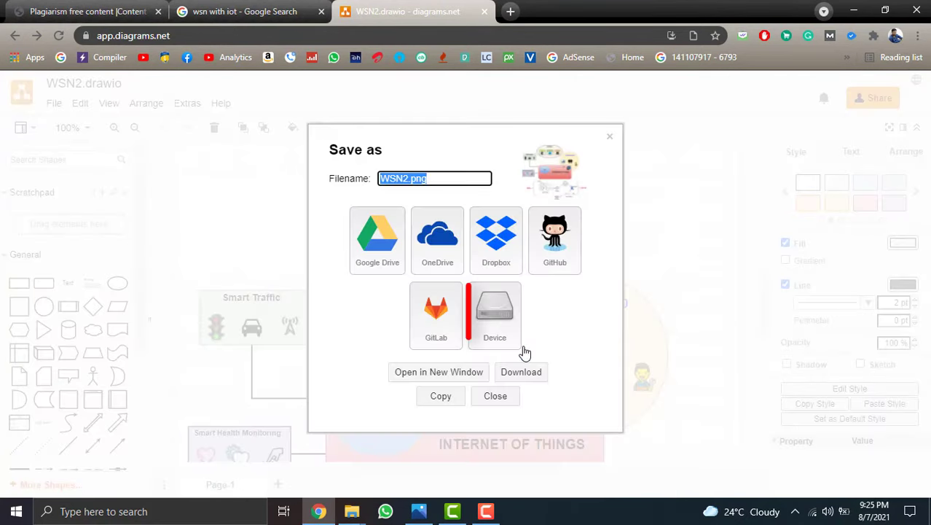
left_click(500, 331)
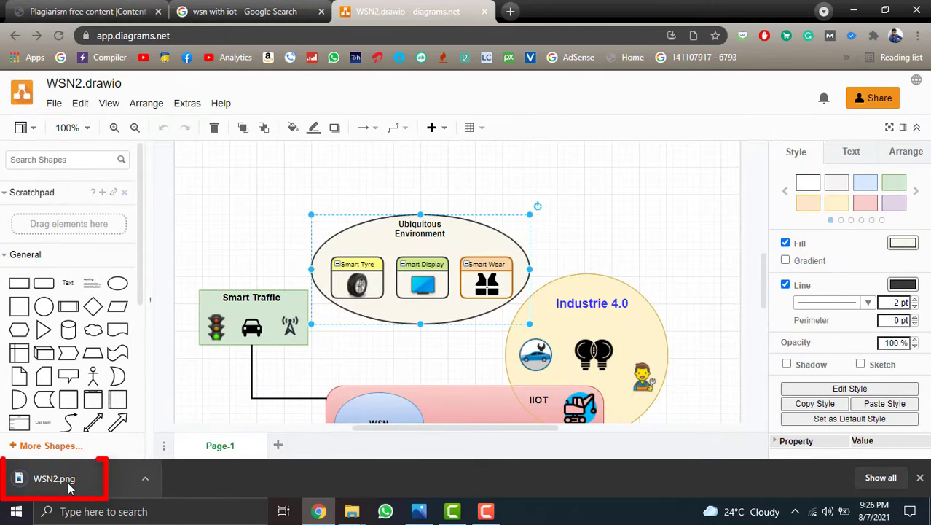
left_click(44, 481)
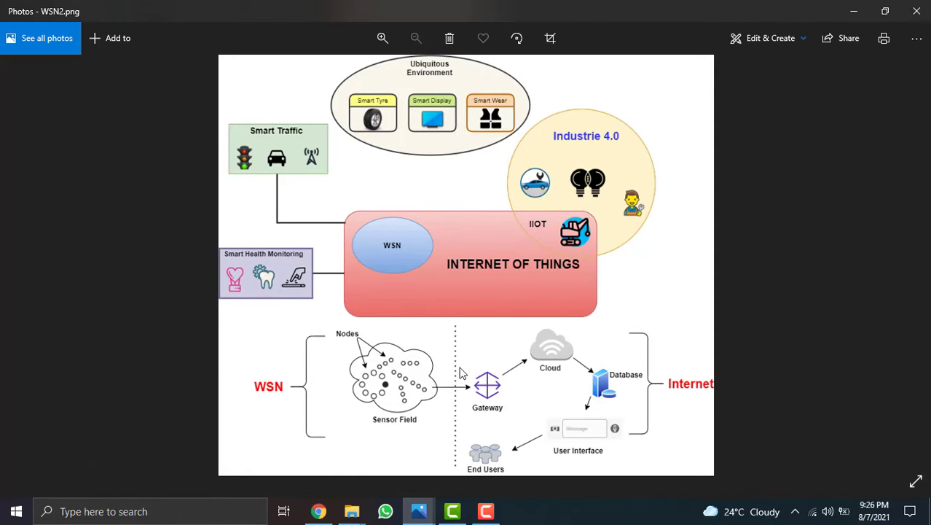
key("alt+Tab")
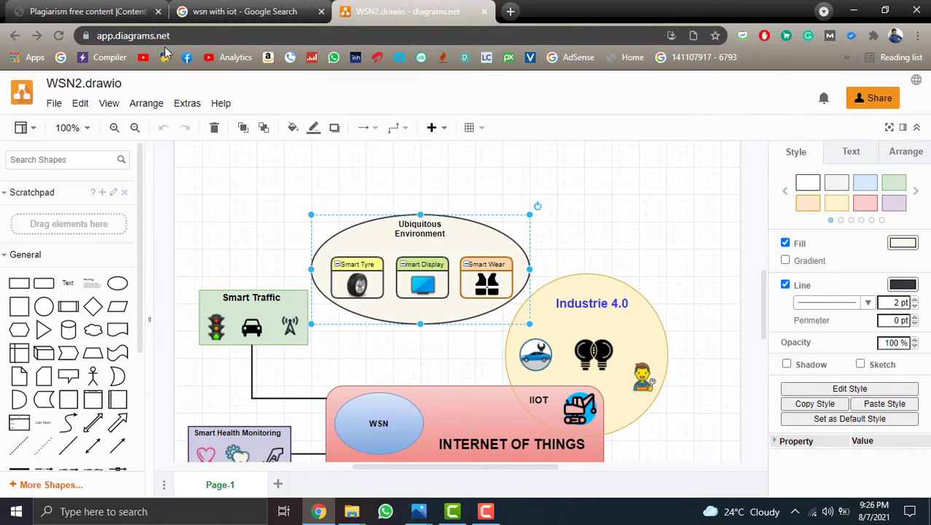
Step: View the plagfreecontent.com home page, switching briefly to the WSN2 diagram and back to the website
left_click(108, 9)
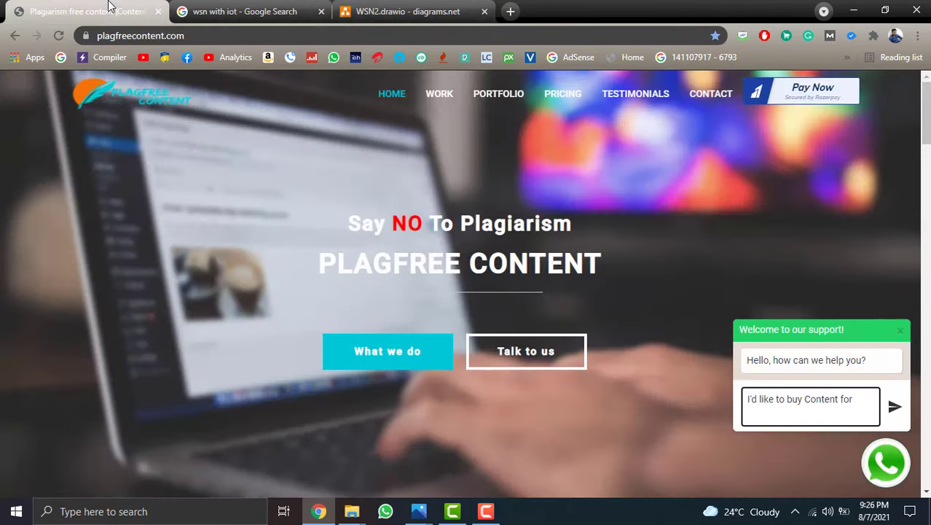
key("ctrl+shift+Tab")
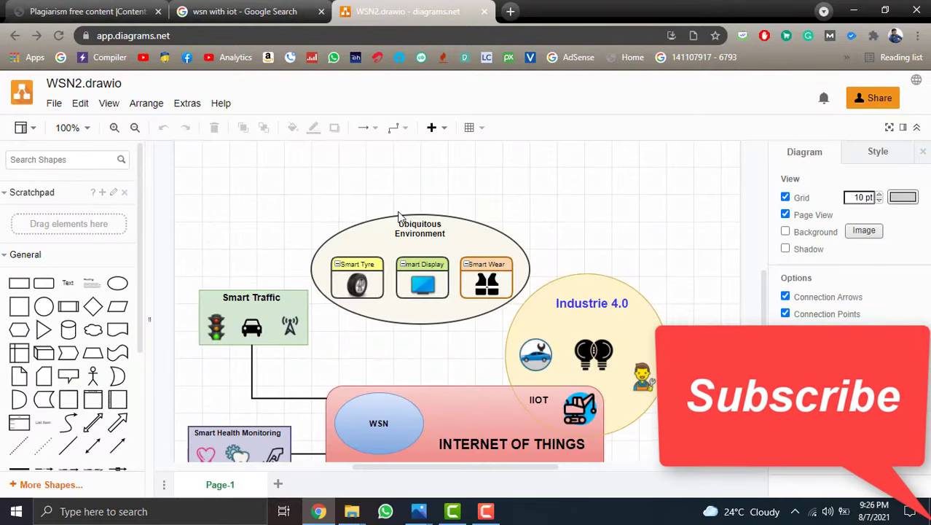
key("ctrl+Tab")
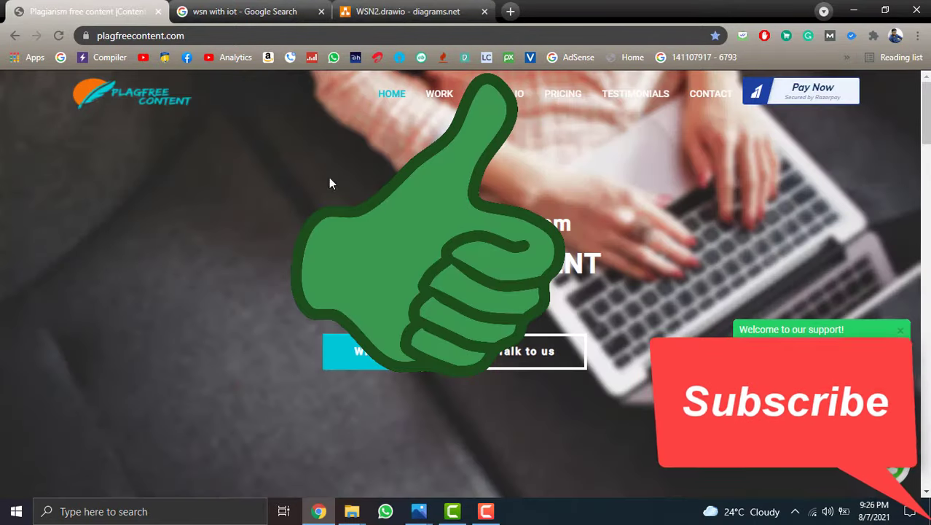